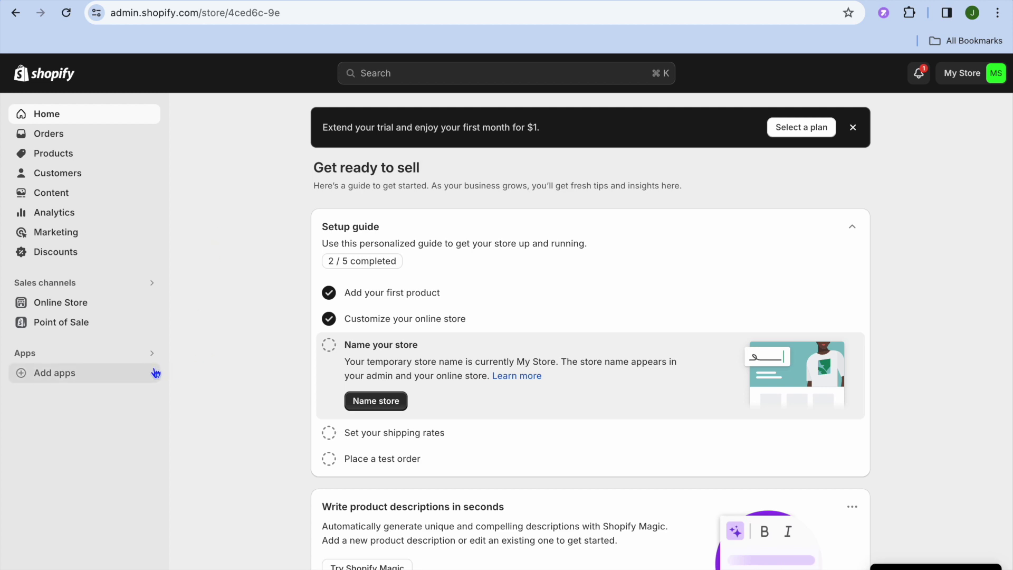
Step: From the admin home's recommended apps, go to the Hextom: Ultimate Sales Boost listing
click(96, 378)
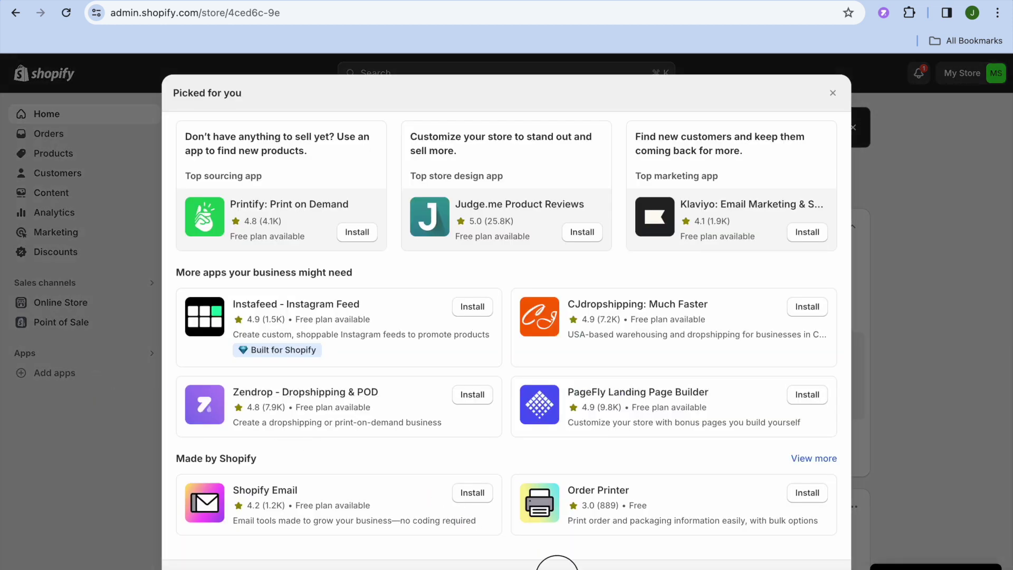
click(557, 567)
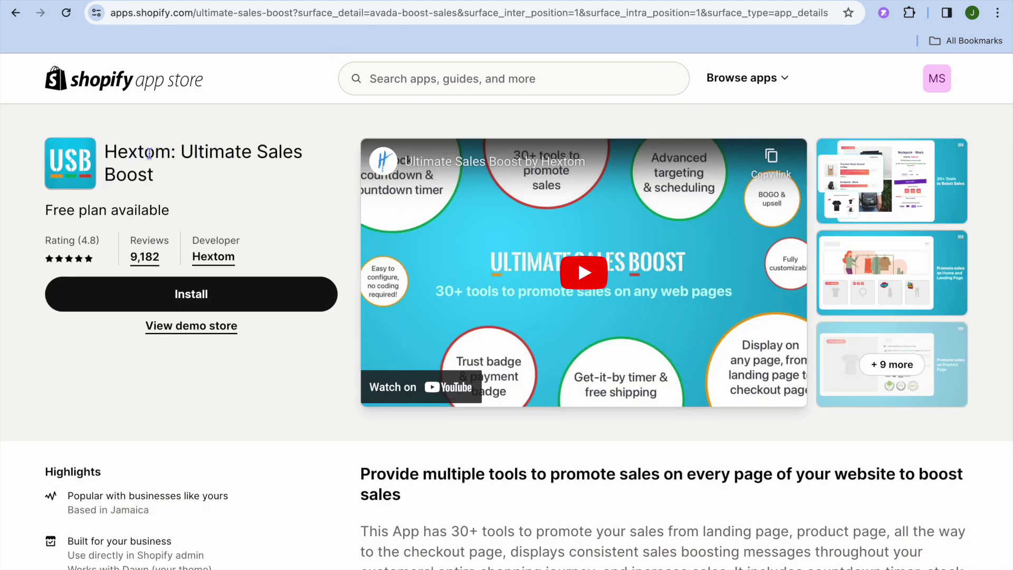
Step: Start installing Hextom: Ultimate Sales Boost from its App Store listing
drag(171, 153, 105, 149)
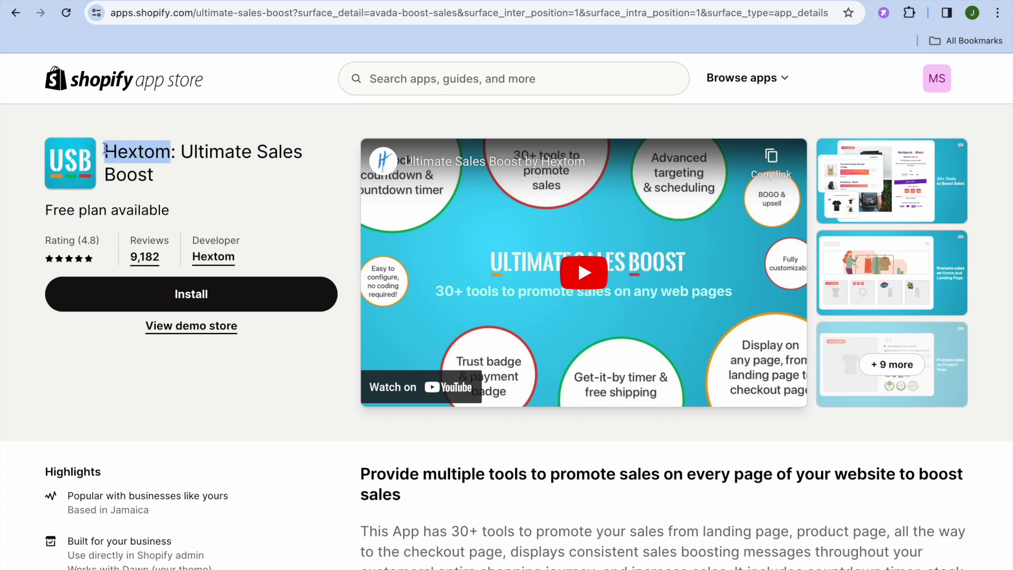
click(161, 159)
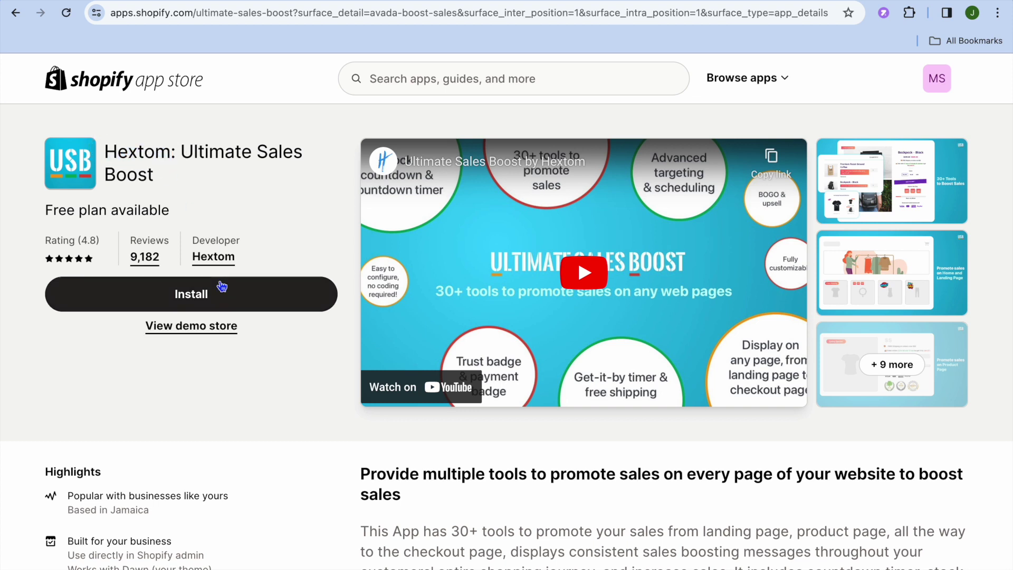
click(209, 296)
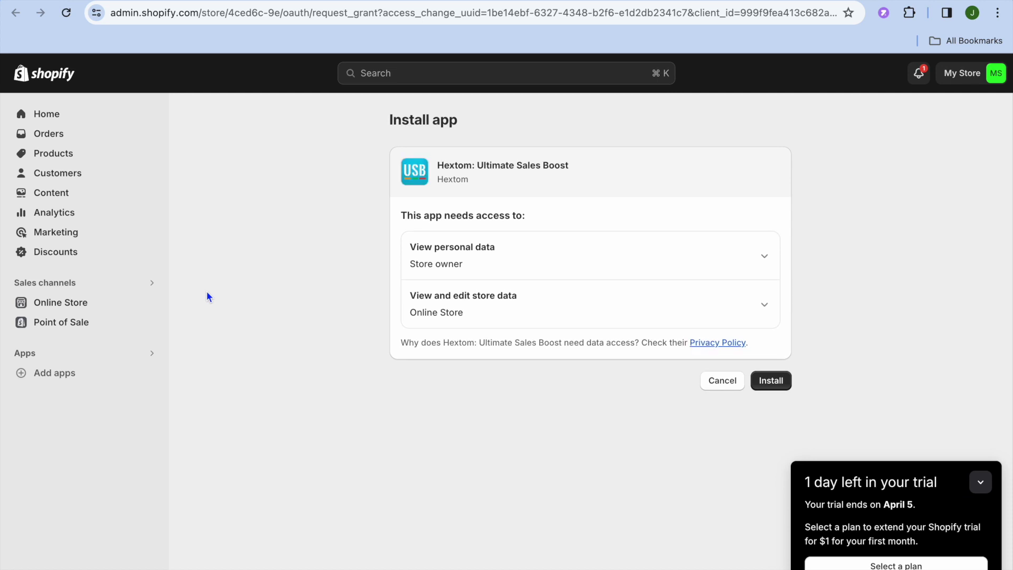
Step: Approve Ultimate Sales Boost's requested store access and collapse the trial reminder popup
click(770, 382)
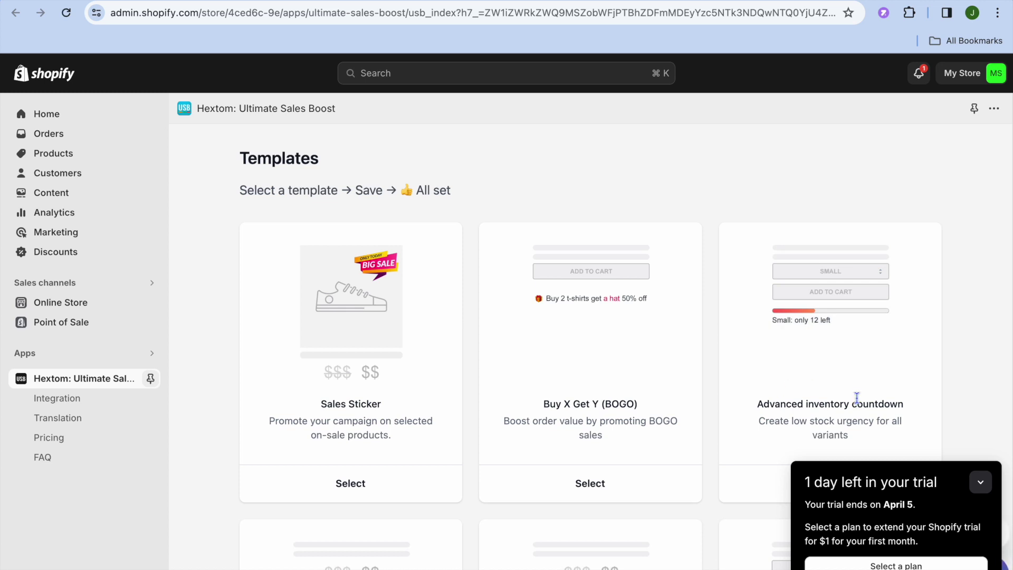
click(982, 480)
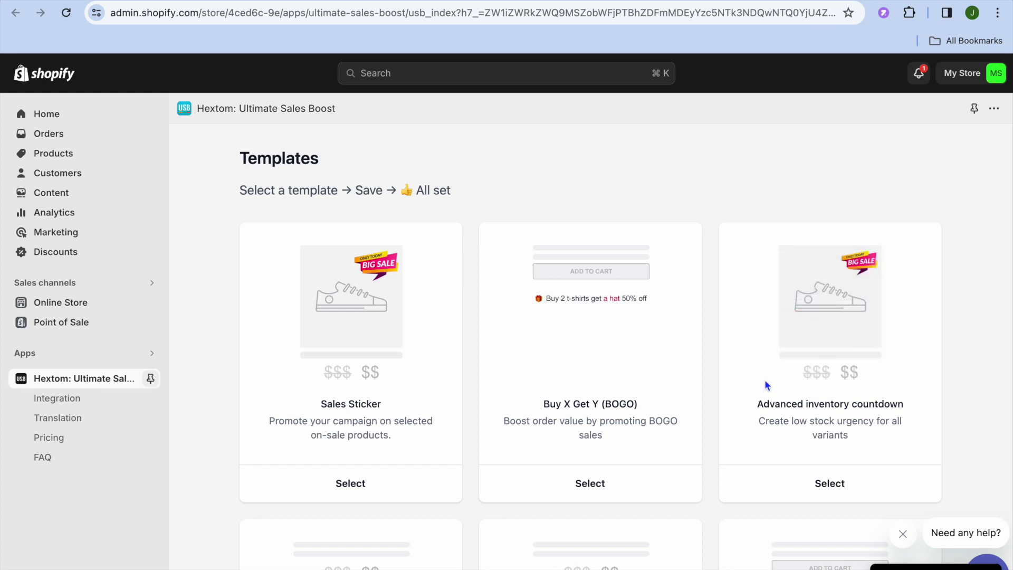
Step: Scroll through the Ultimate Sales Boost Templates page down to the Free Shipping card
scroll(764, 379, down, 3)
scroll(764, 379, up, 1)
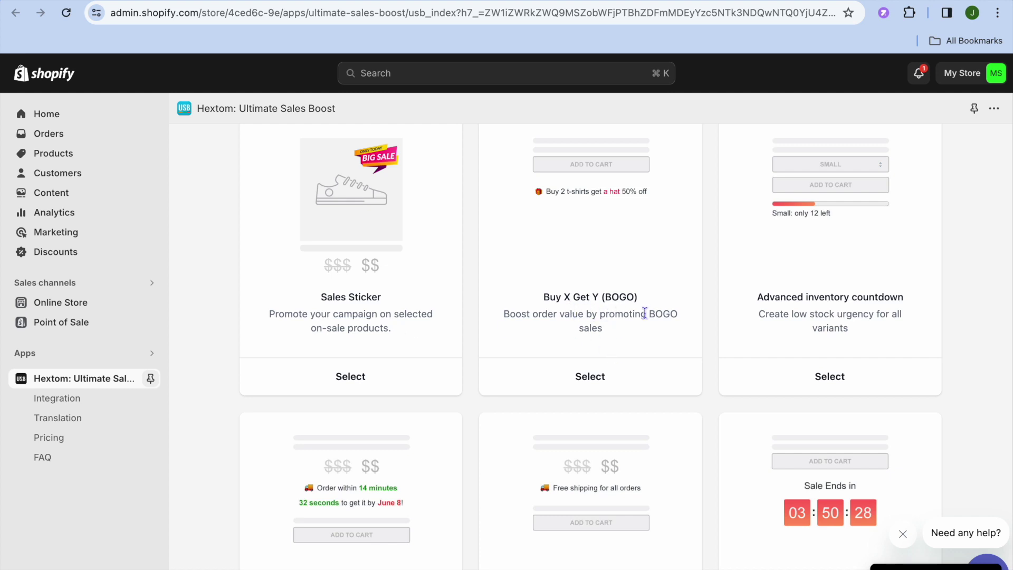
scroll(644, 313, up, 1)
scroll(645, 313, down, 4)
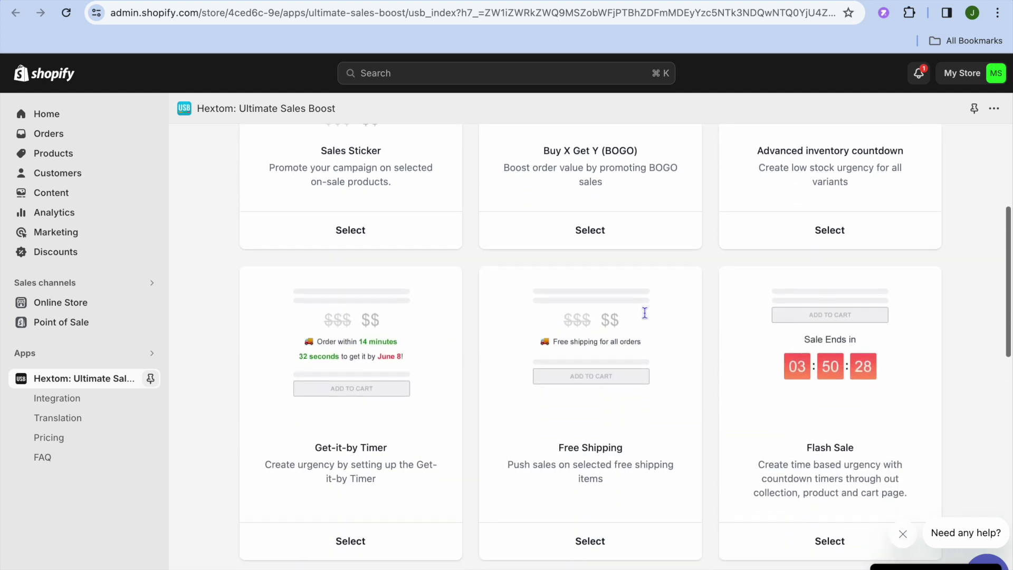
scroll(645, 313, down, 1)
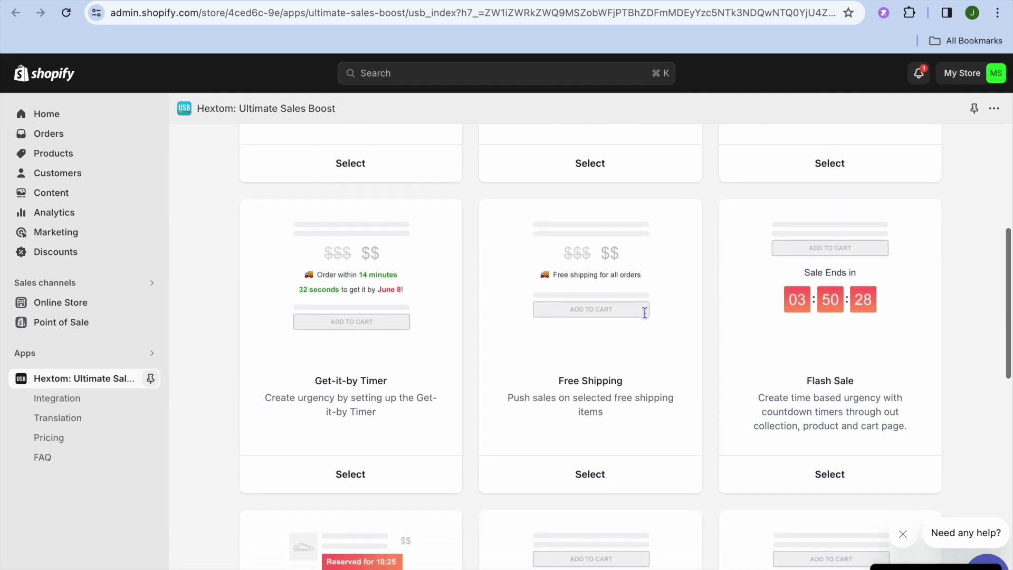
scroll(645, 313, down, 1)
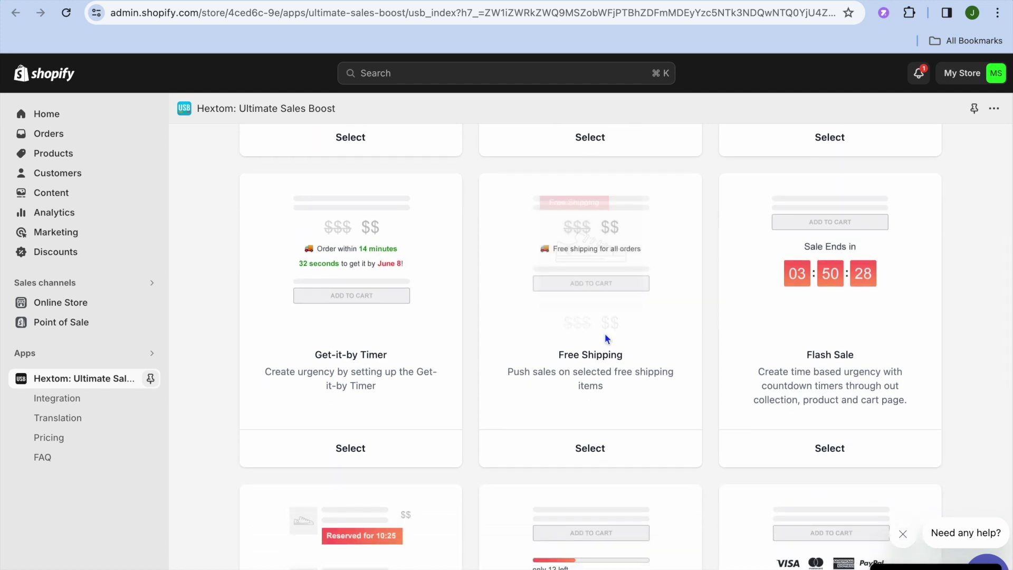
scroll(647, 320, down, 4)
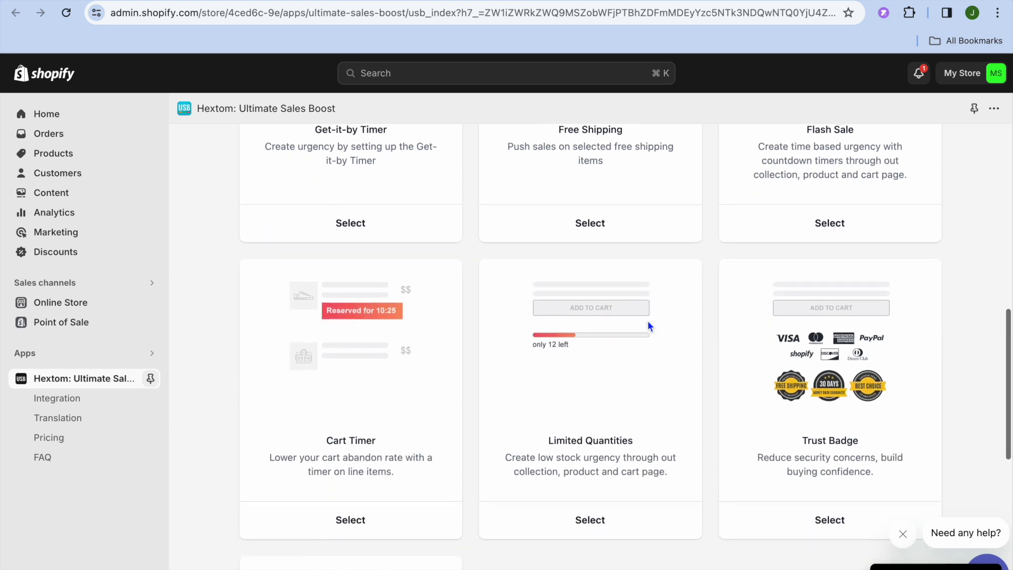
scroll(559, 369, down, 1)
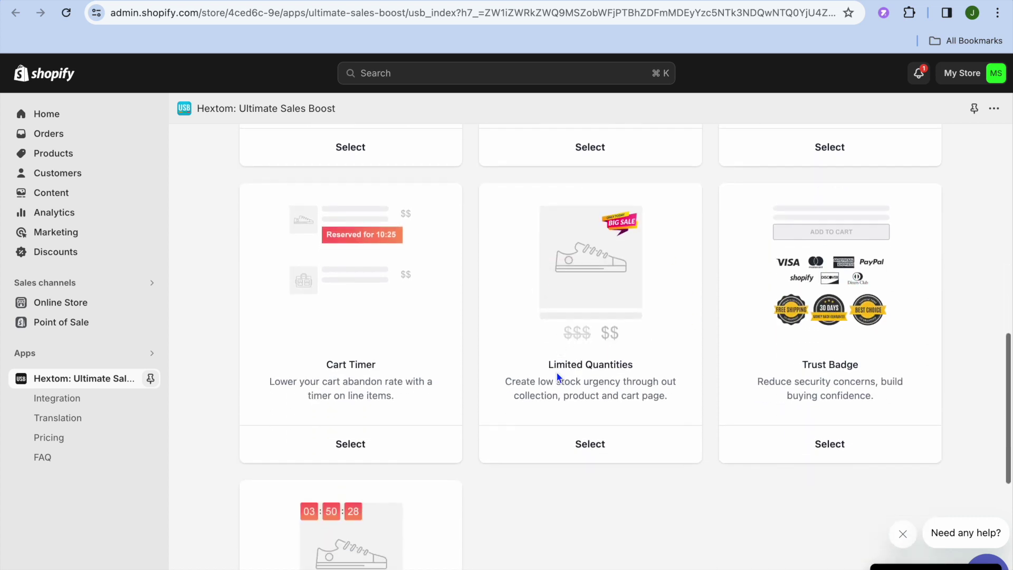
scroll(556, 373, down, 3)
scroll(557, 373, up, 7)
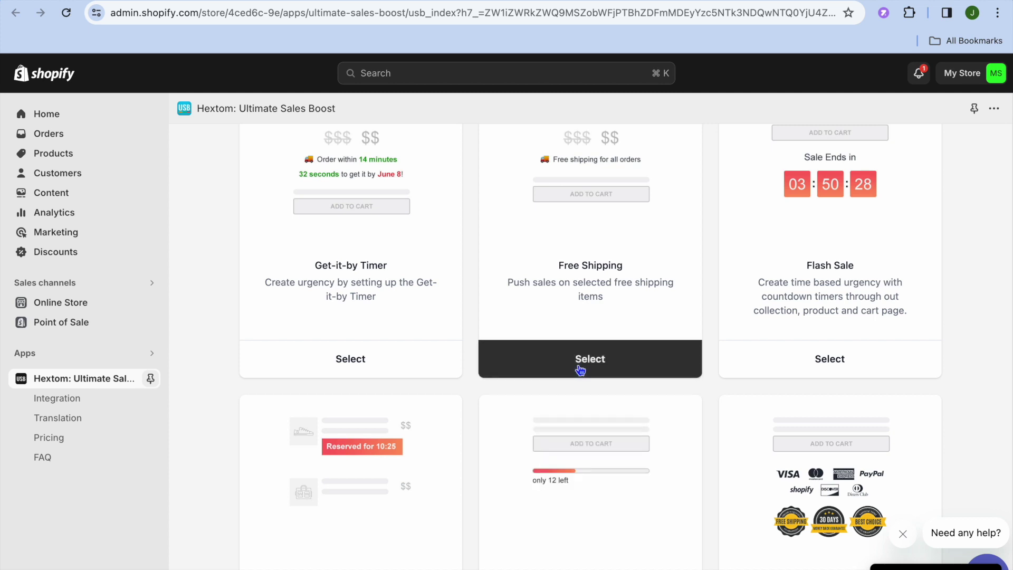
Step: Start a campaign from the Free Shipping template and set the overlay type to Sales Sticker
click(580, 369)
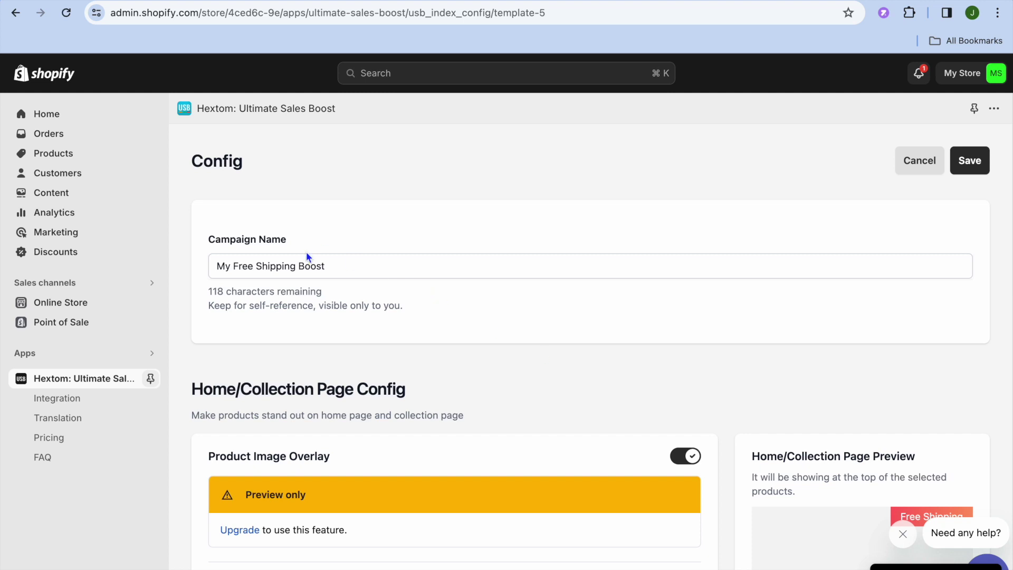
click(351, 267)
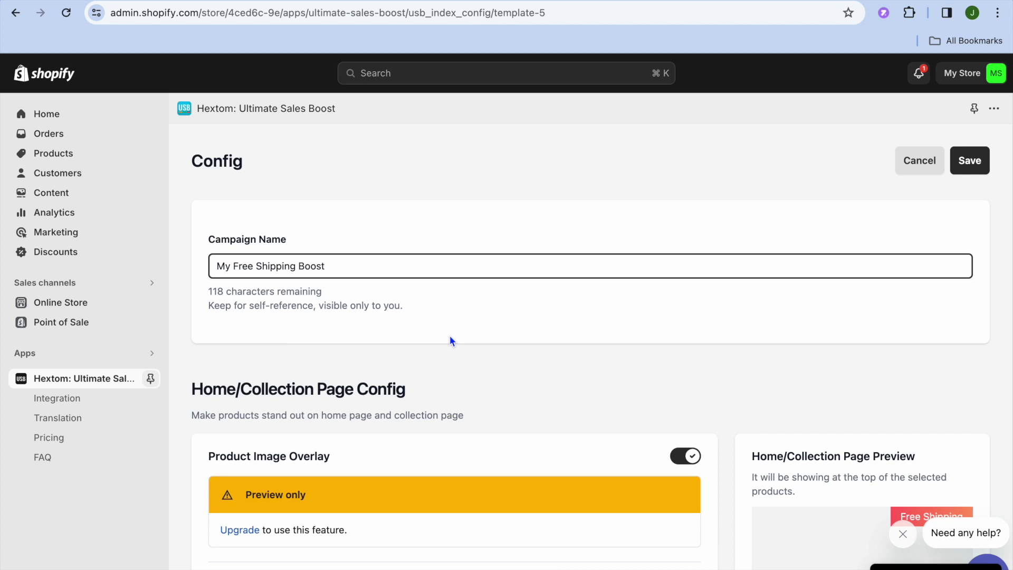
scroll(450, 337, down, 5)
scroll(450, 340, down, 2)
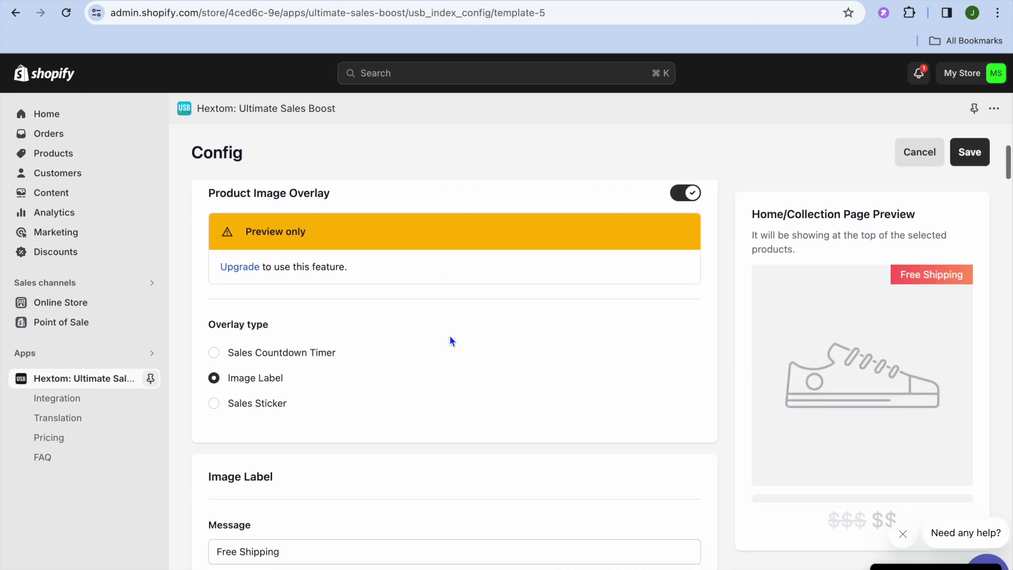
scroll(449, 337, down, 1)
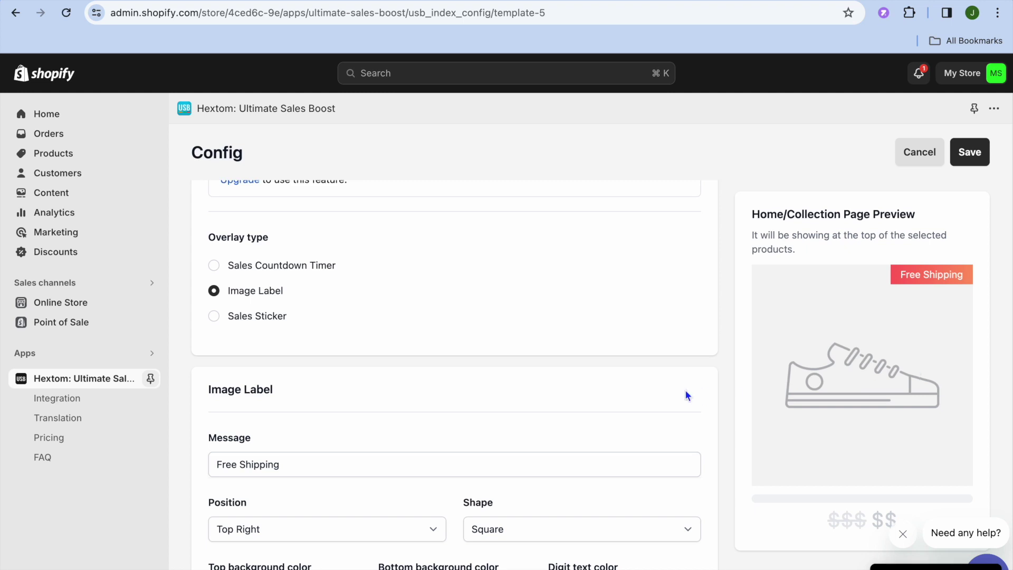
click(213, 315)
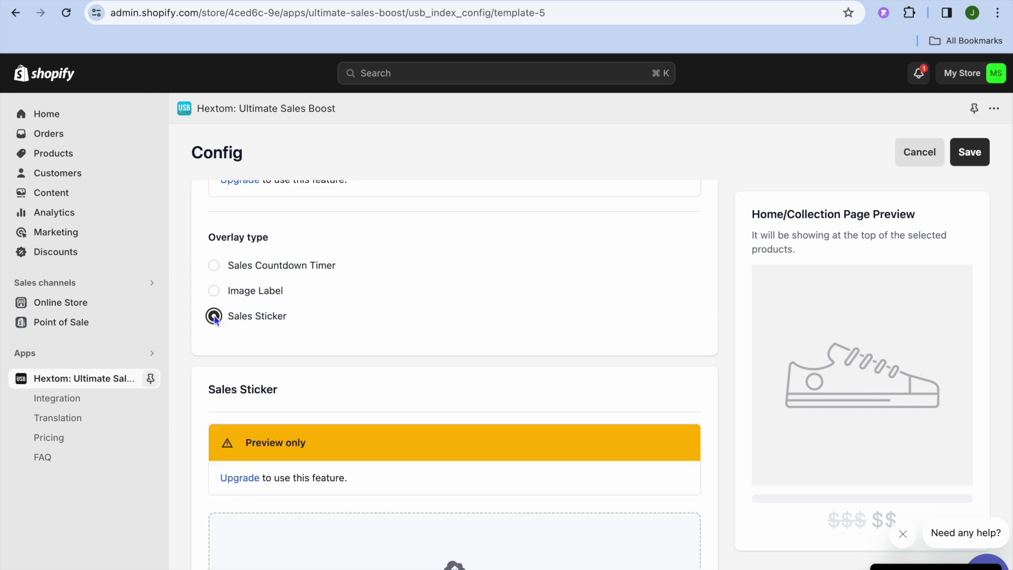
Step: Switch the overlay type to Image Label and set its position to Top Center
click(214, 264)
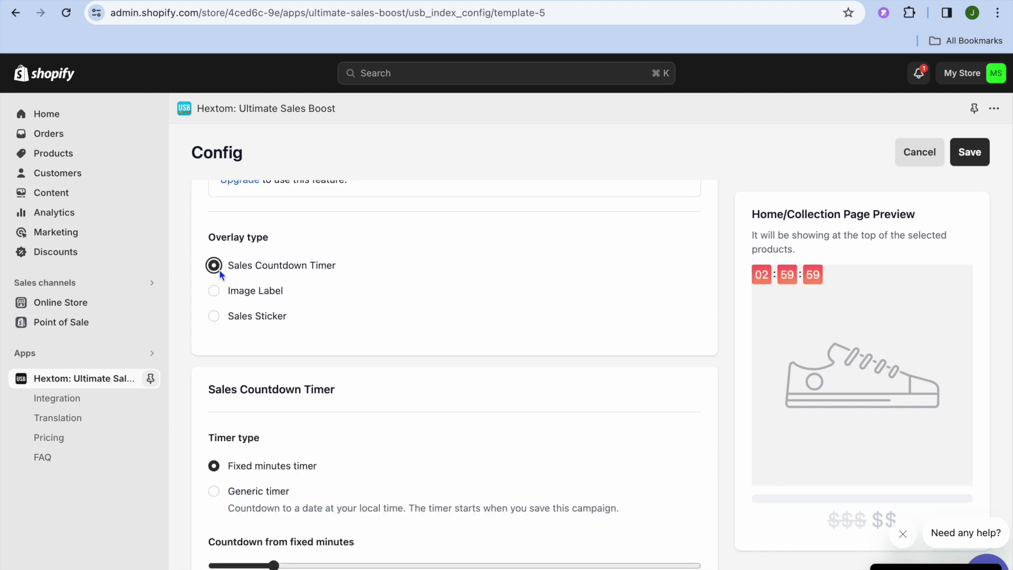
click(213, 290)
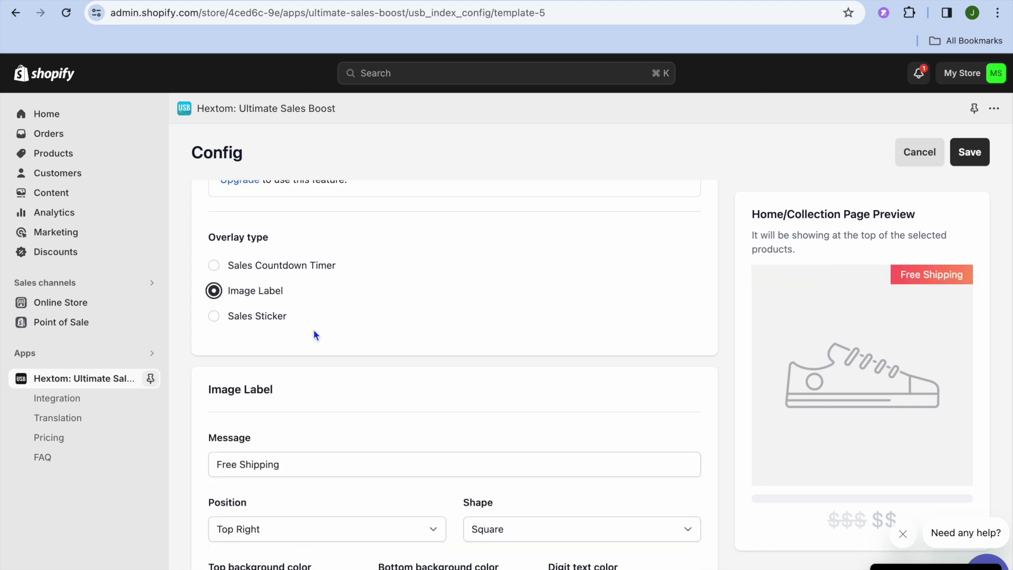
scroll(313, 329, down, 3)
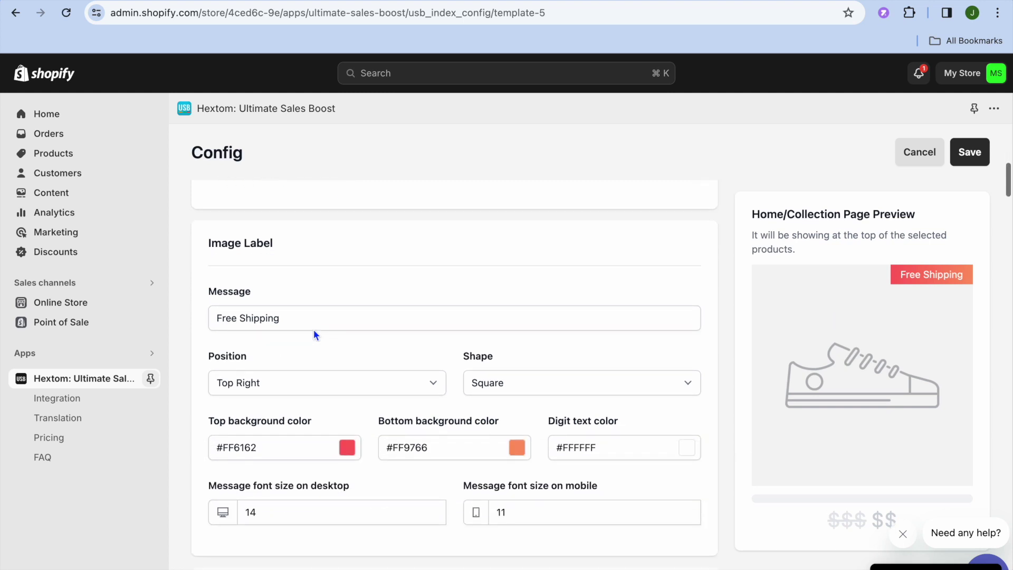
click(299, 320)
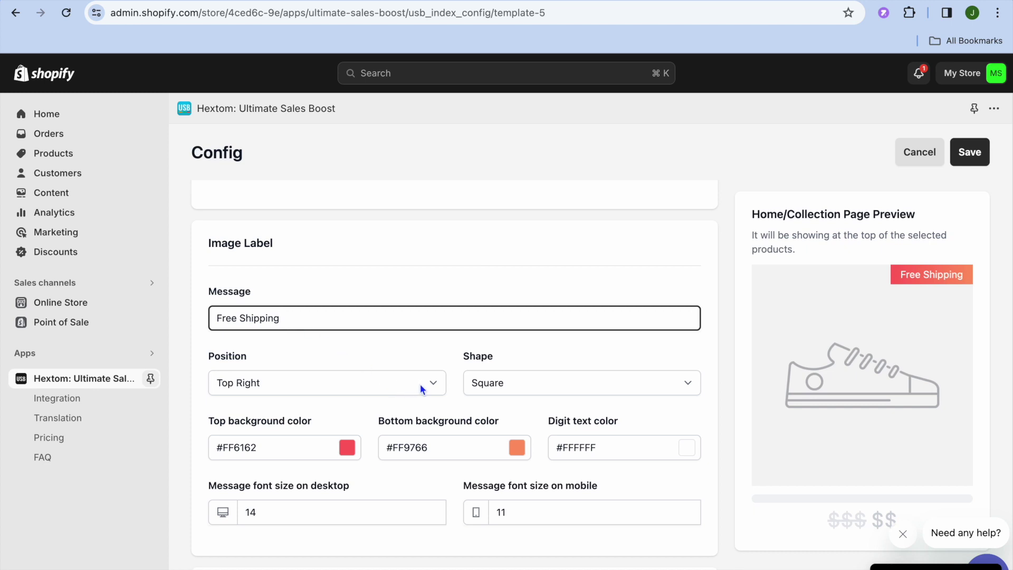
click(435, 388)
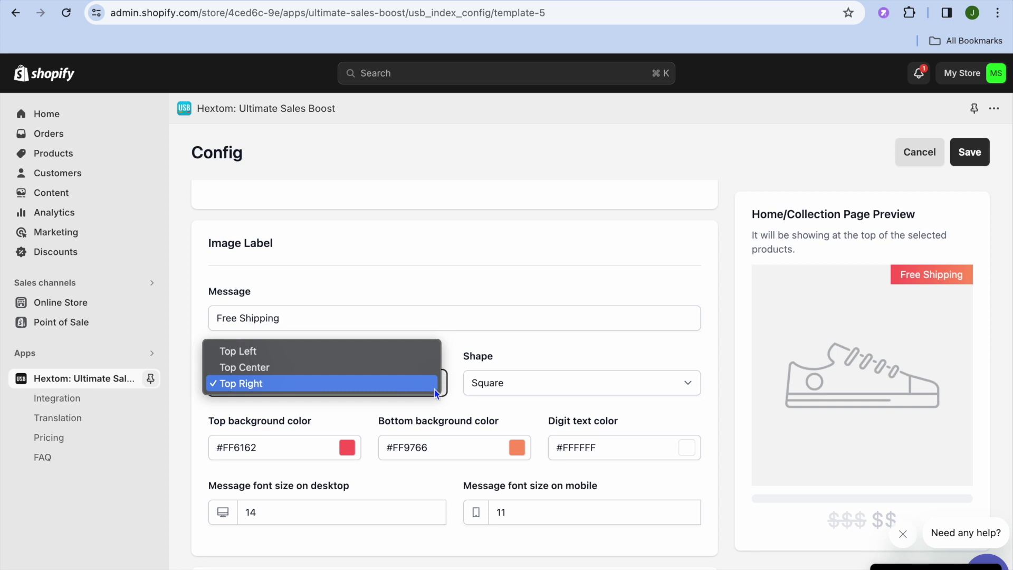
click(403, 368)
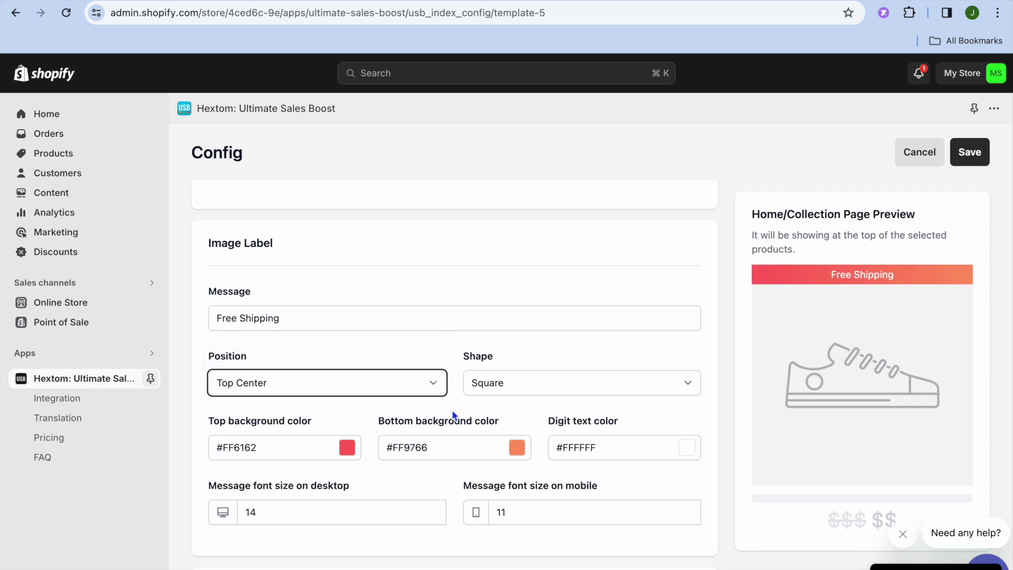
scroll(492, 397, down, 3)
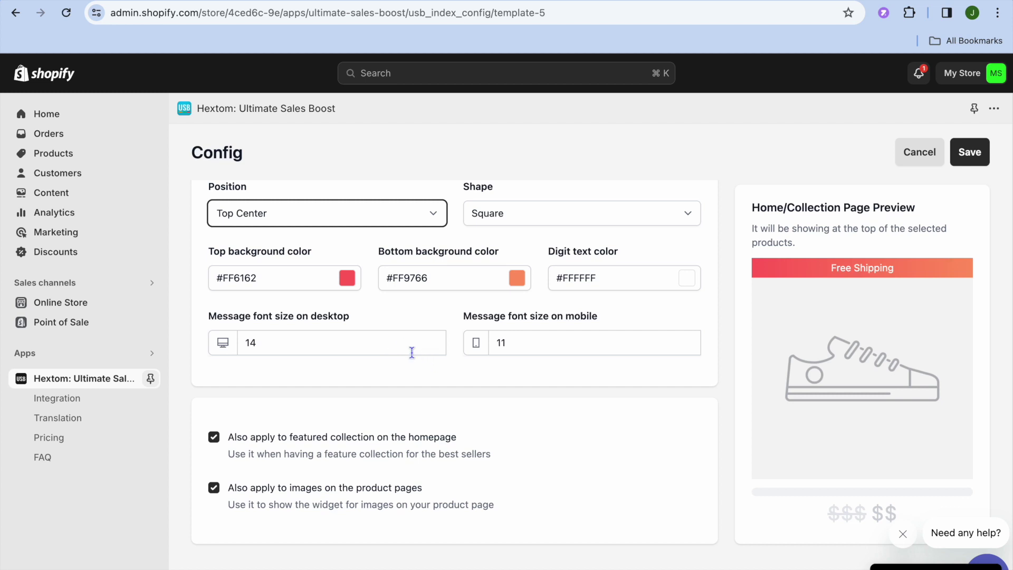
Step: Edit the product-page message to 'FREE Shipping on orders over $25' and save the campaign
scroll(406, 385, down, 6)
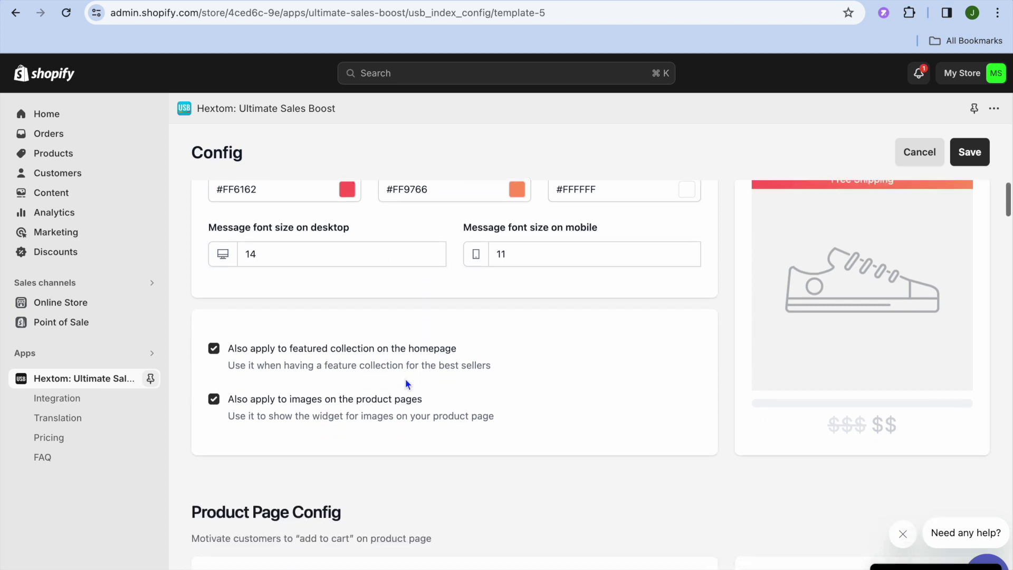
scroll(406, 384, down, 4)
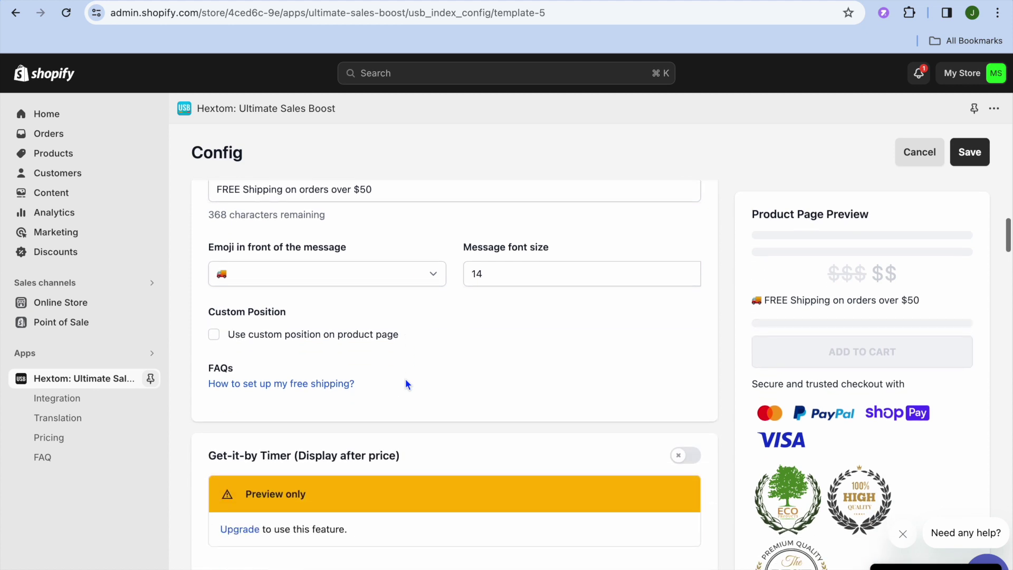
scroll(406, 384, up, 2)
scroll(407, 383, up, 1)
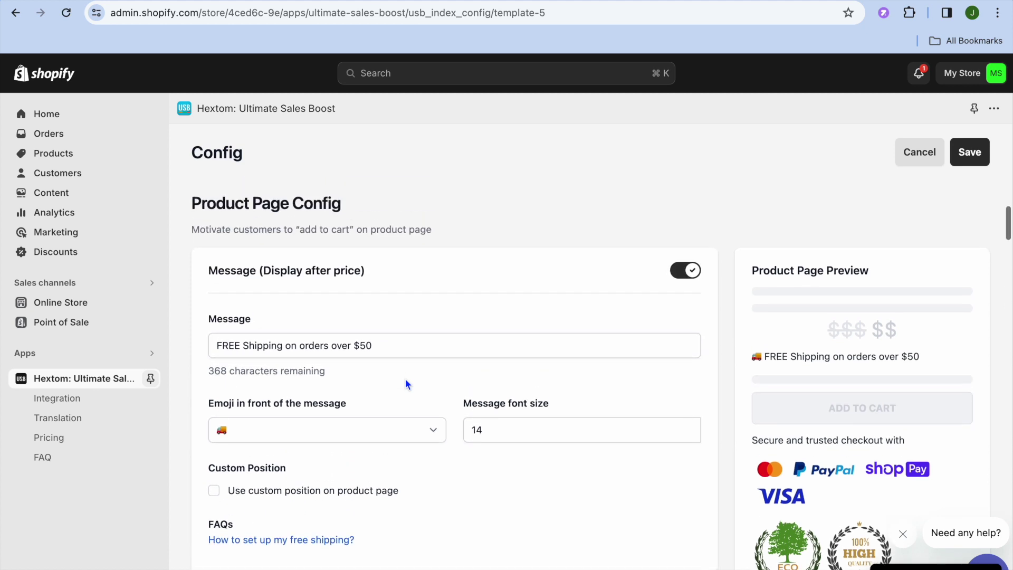
click(381, 350)
key(BackSpace)
key(BackSpace)
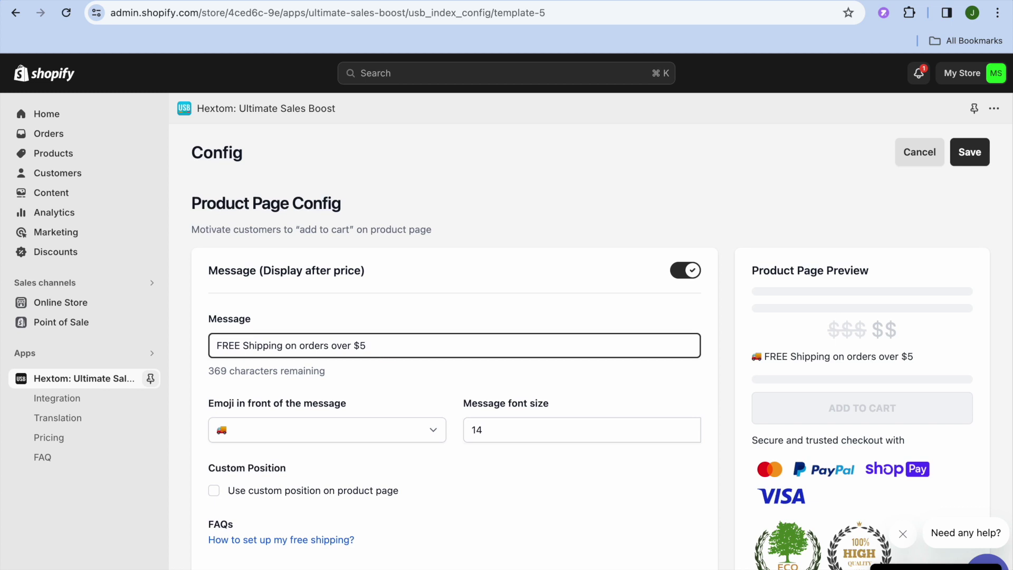
text(25)
scroll(420, 373, down, 3)
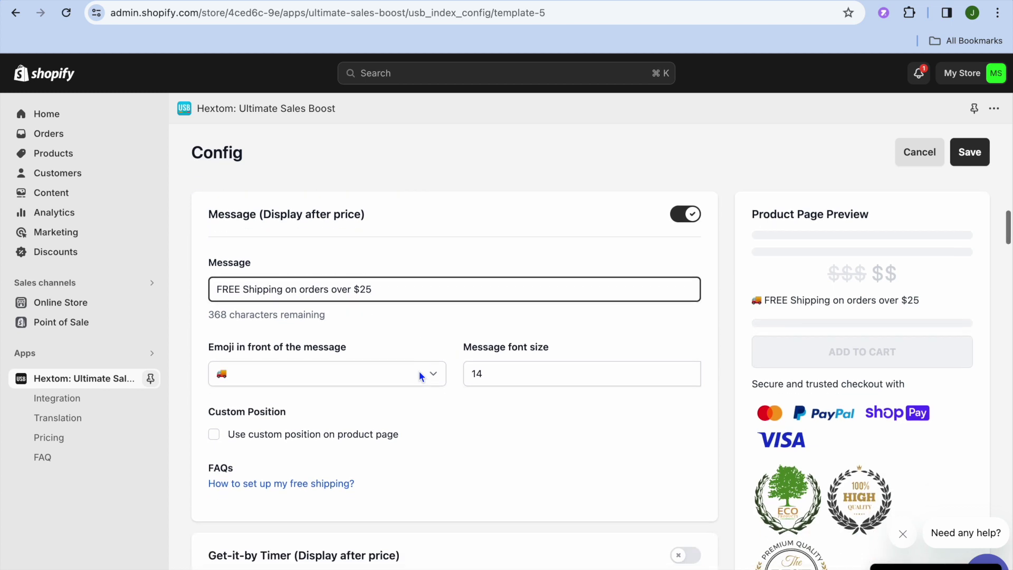
scroll(420, 372, down, 10)
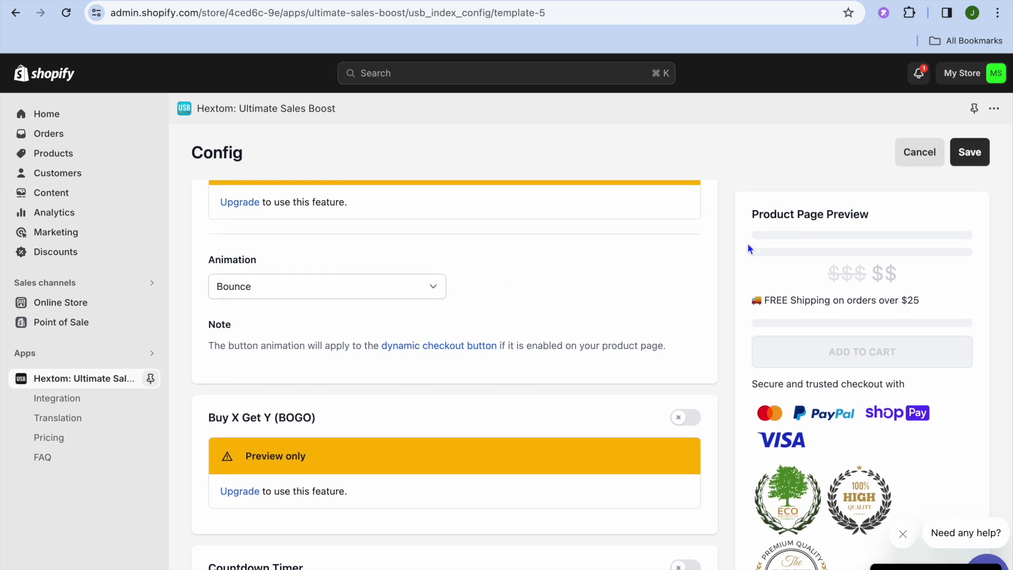
click(969, 153)
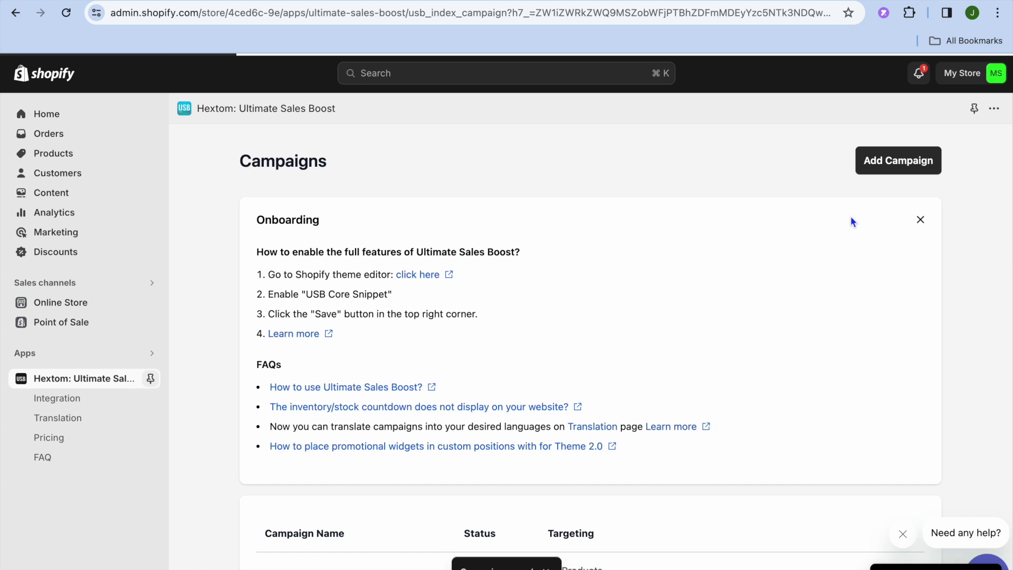
Step: Scroll the Campaigns page to confirm My Free Shipping Boost is listed as Active
scroll(700, 303, down, 4)
scroll(703, 308, down, 2)
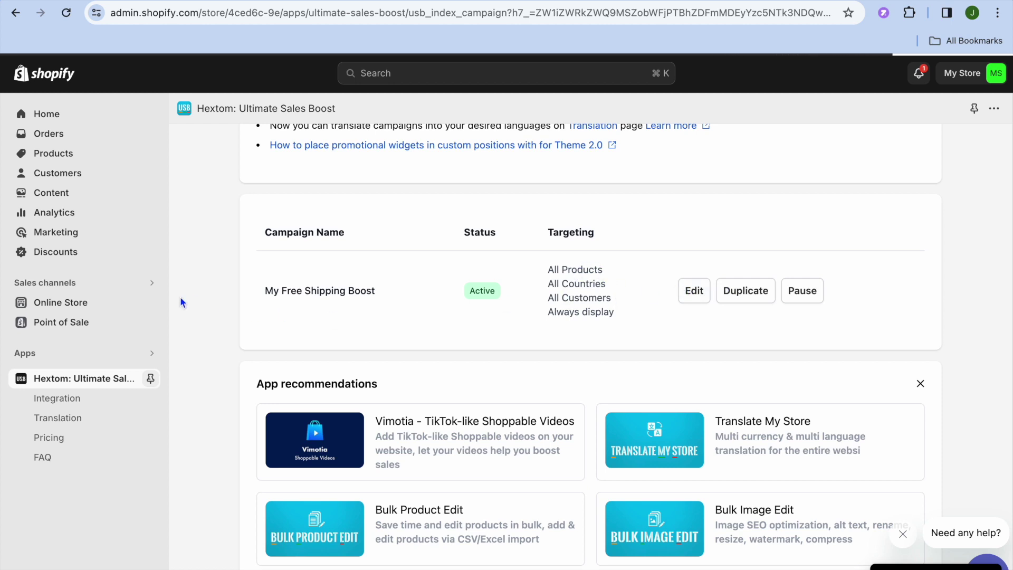
Step: Open Test Product in the live store and check its 'FREE Shipping on orders over $25' message
click(151, 305)
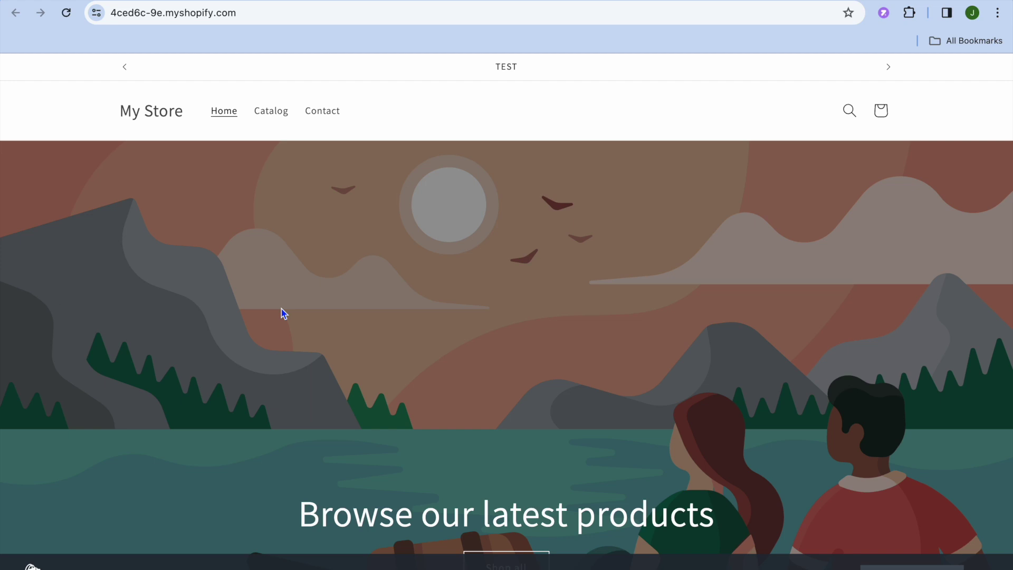
scroll(284, 313, down, 8)
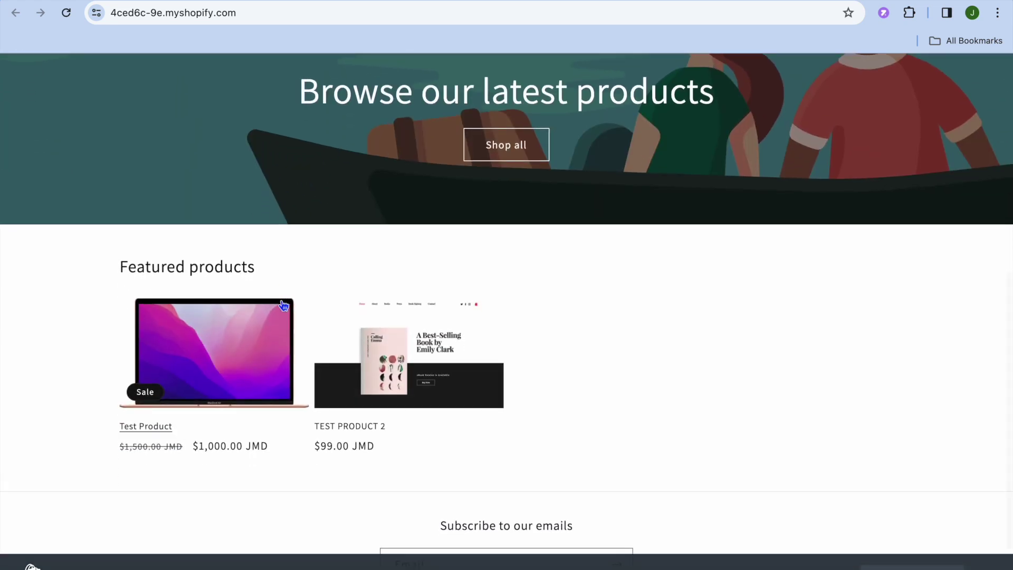
click(255, 353)
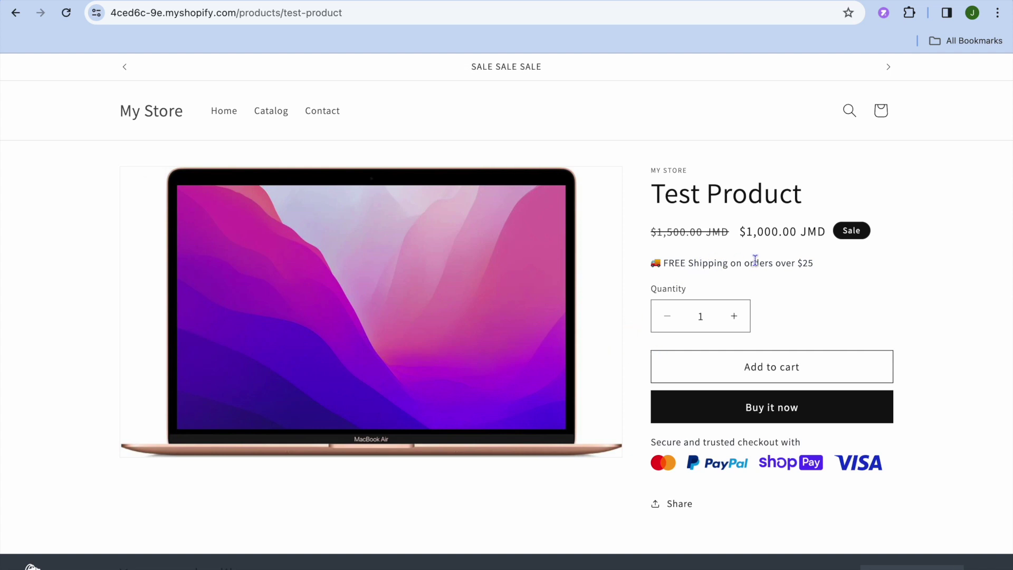
drag(818, 266, 638, 271)
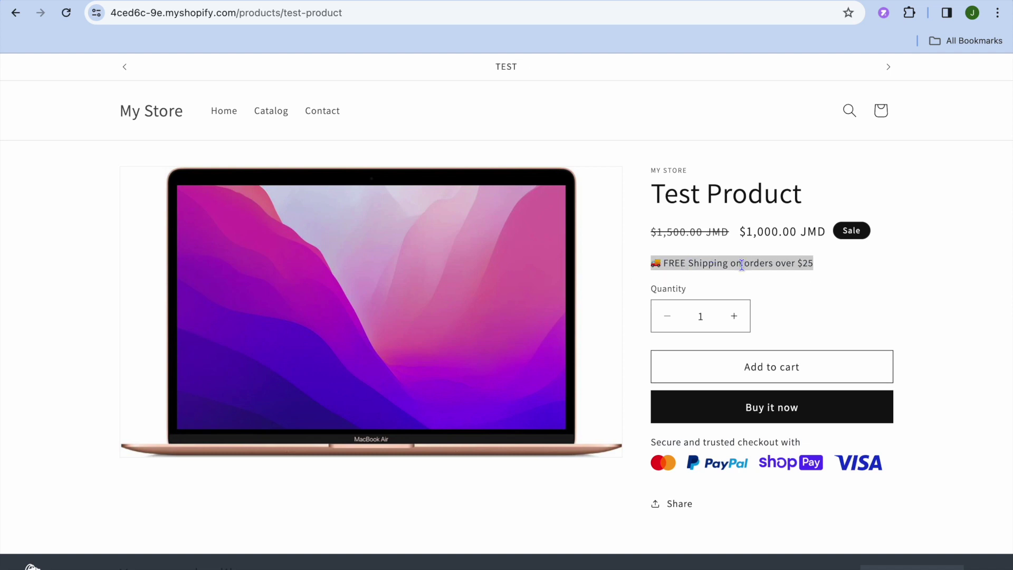
Step: Open TEST PRODUCT 2 from the You may also like section
scroll(741, 264, down, 5)
scroll(742, 269, down, 4)
scroll(742, 269, up, 1)
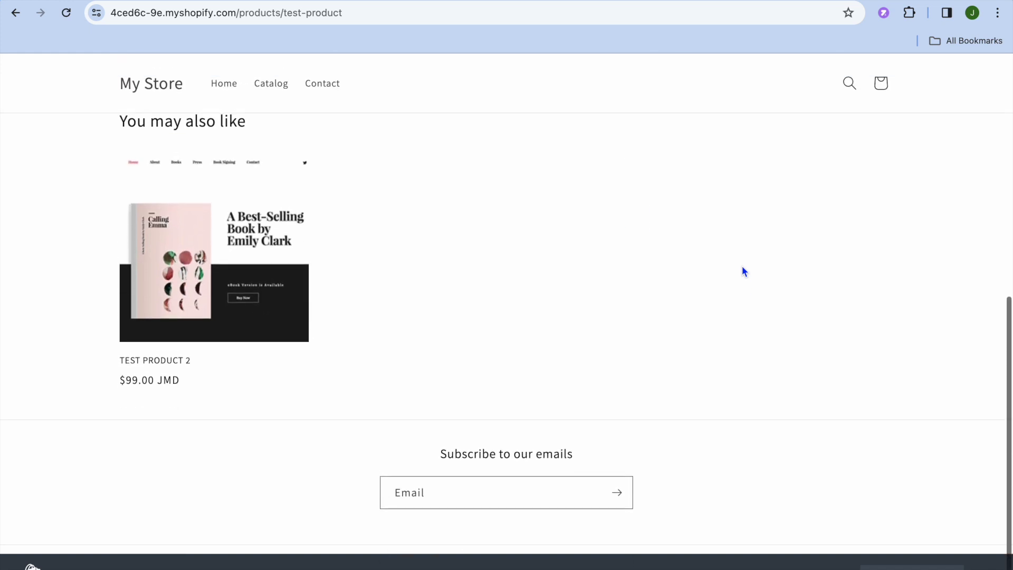
click(258, 333)
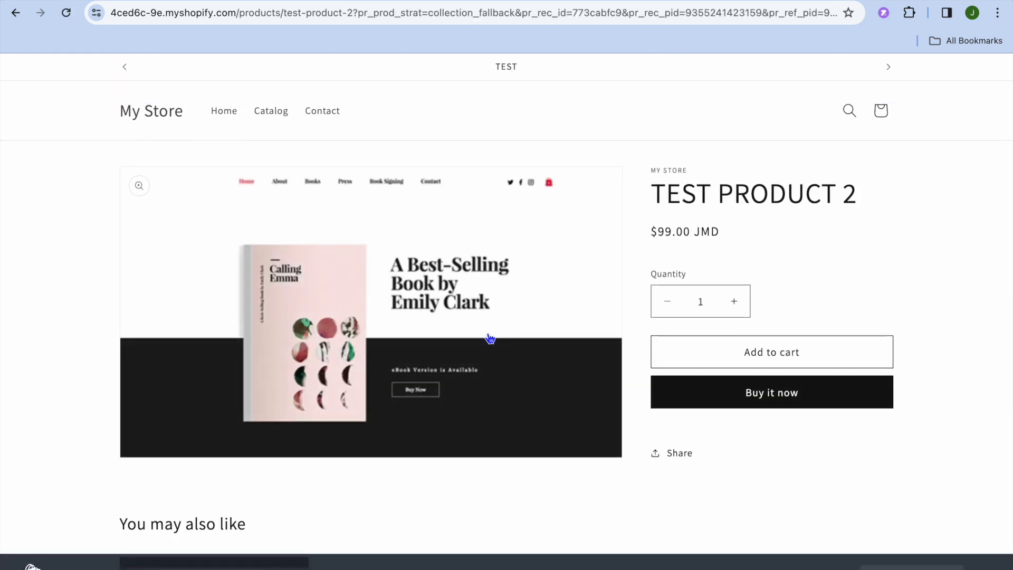